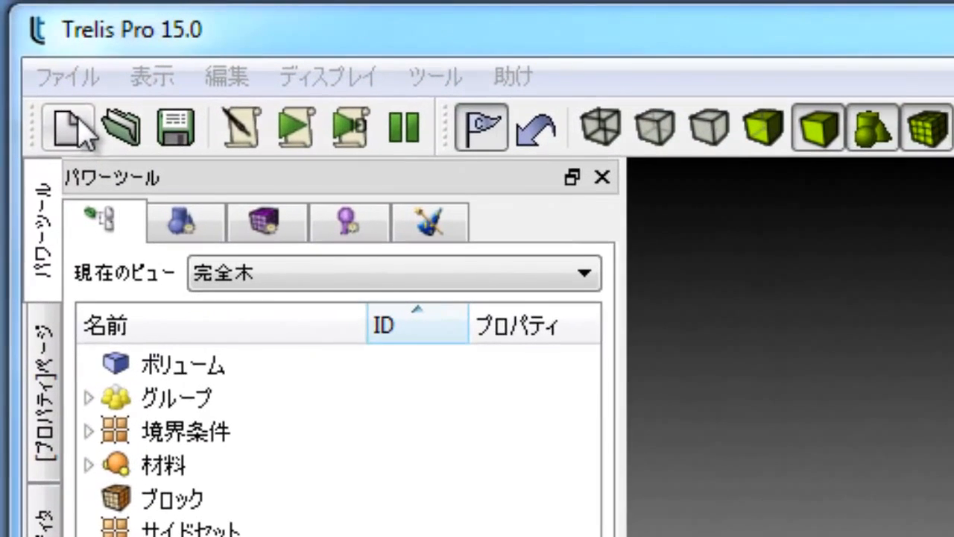
left_click(31, 34)
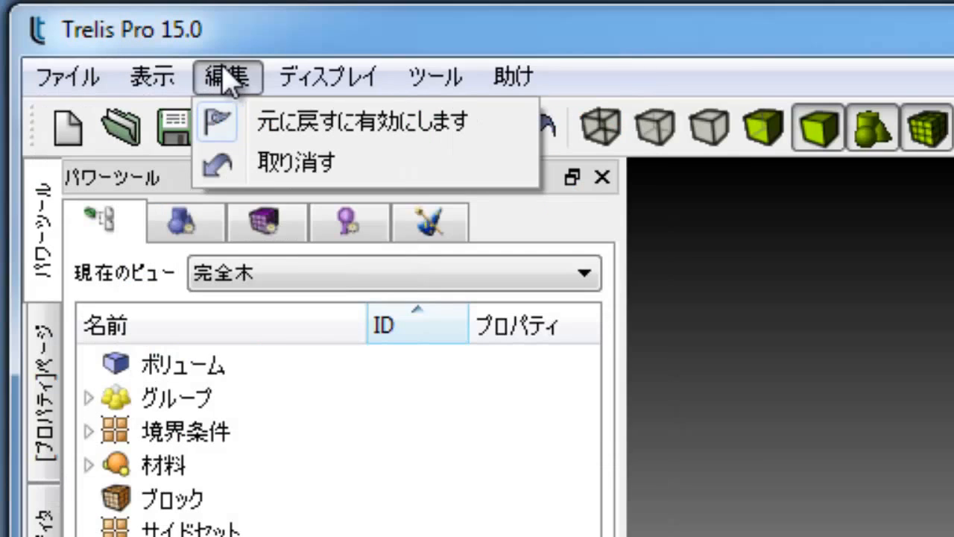
mouse_move(328, 76)
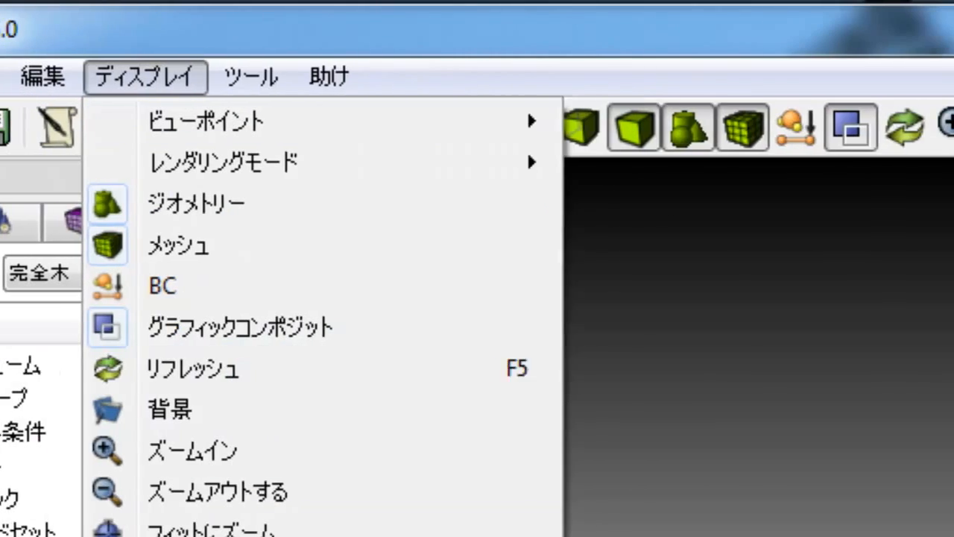
key("Escape")
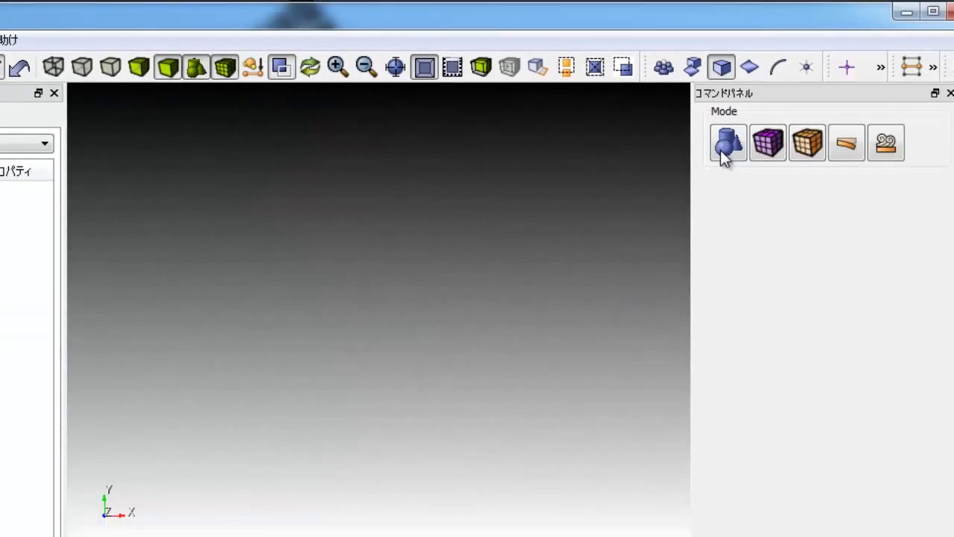
Step: Create a brick volume with an X width of 10
left_click(724, 151)
left_click(688, 193)
left_click(698, 258)
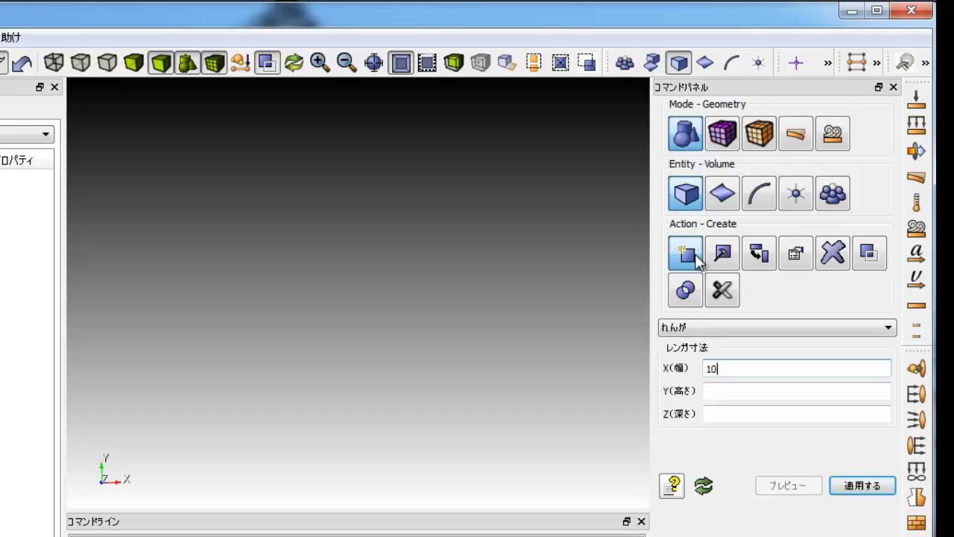
left_click(861, 485)
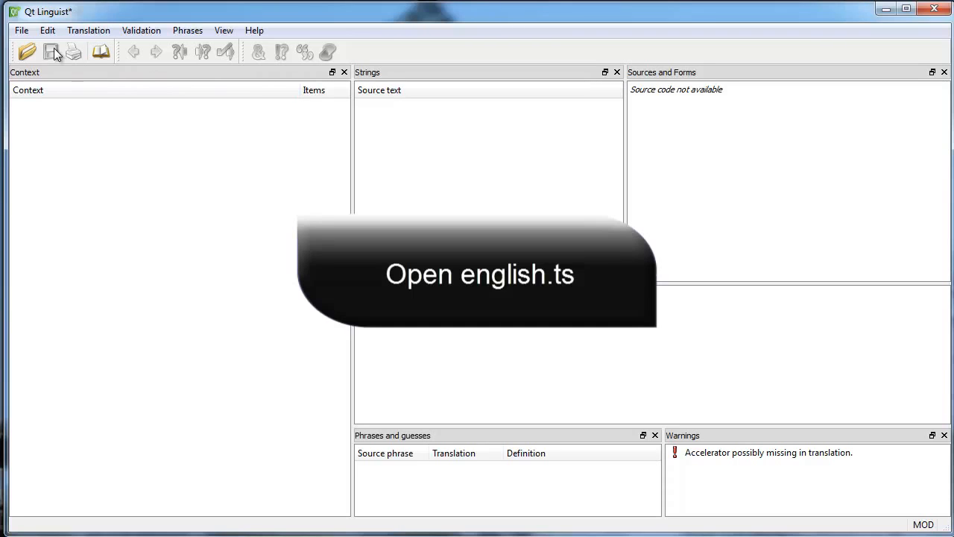
Step: Switch to Qt Linguist and open the translation file english.ts from the Translation Files folder
left_click(22, 30)
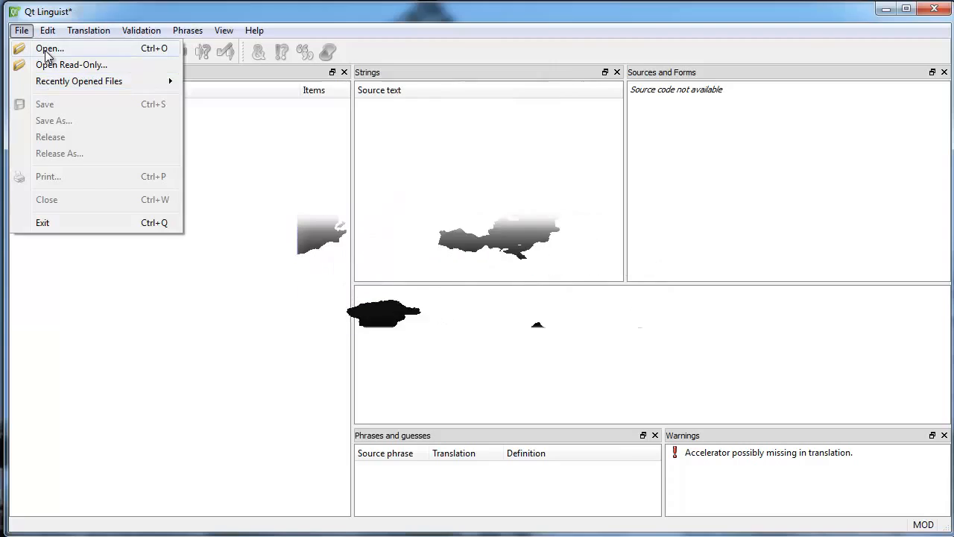
left_click(47, 49)
left_click(176, 168)
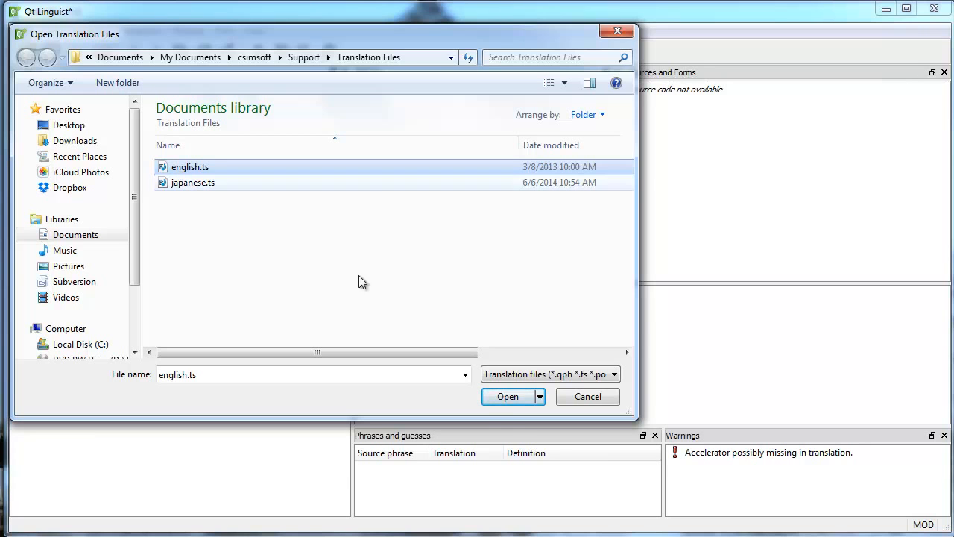
left_click(510, 397)
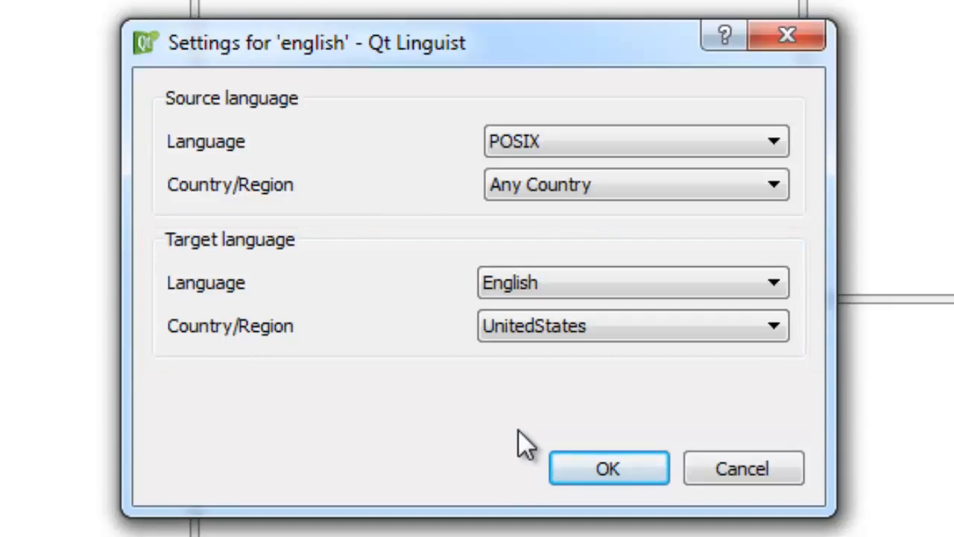
Step: Set the file's target language to Polish and its target country to Poland
left_click(556, 284)
scroll(571, 407, "down", 7)
scroll(572, 414, "down", 9)
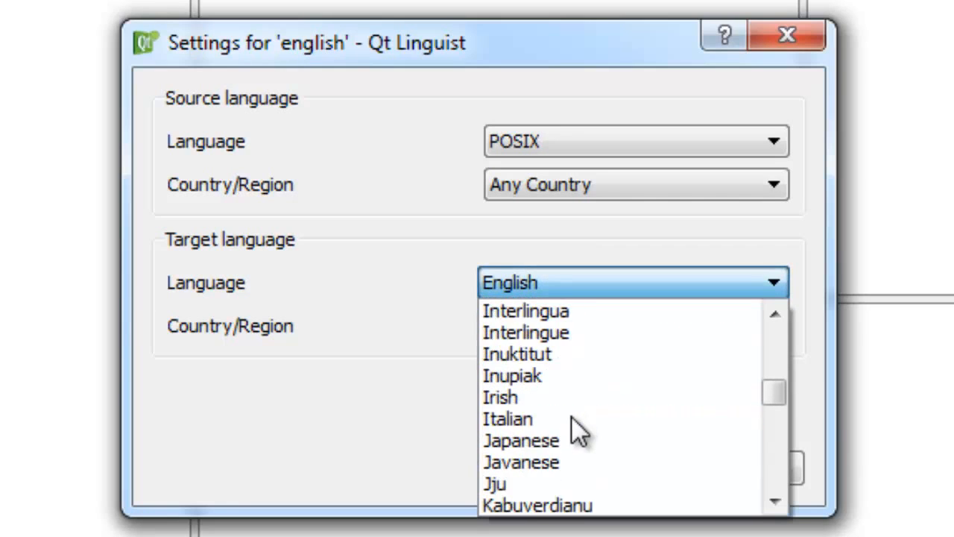
scroll(574, 425, "down", 12)
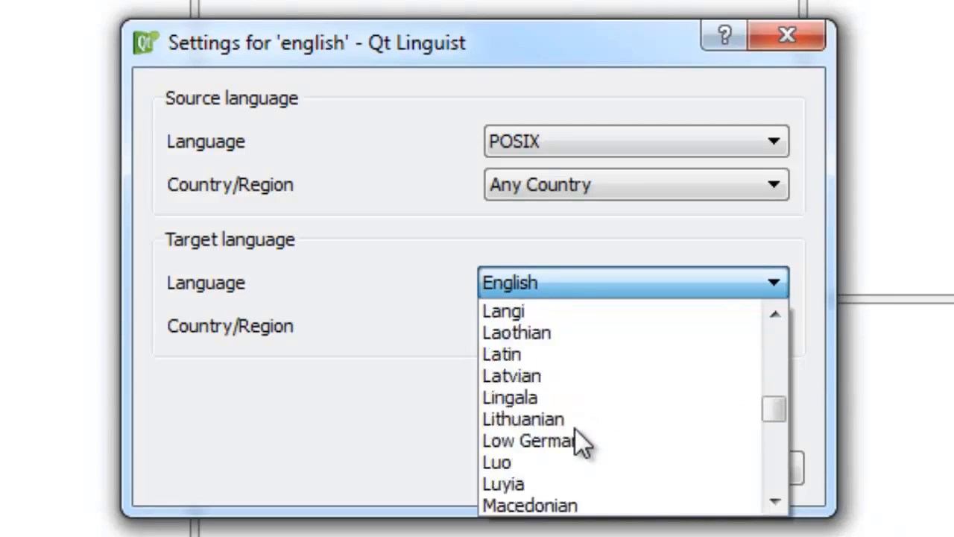
scroll(573, 434, "down", 5)
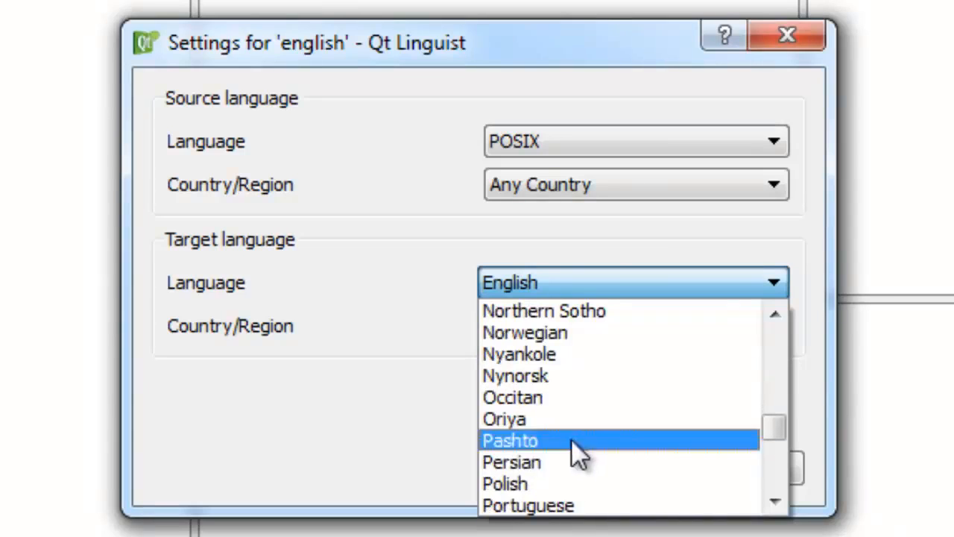
left_click(529, 420)
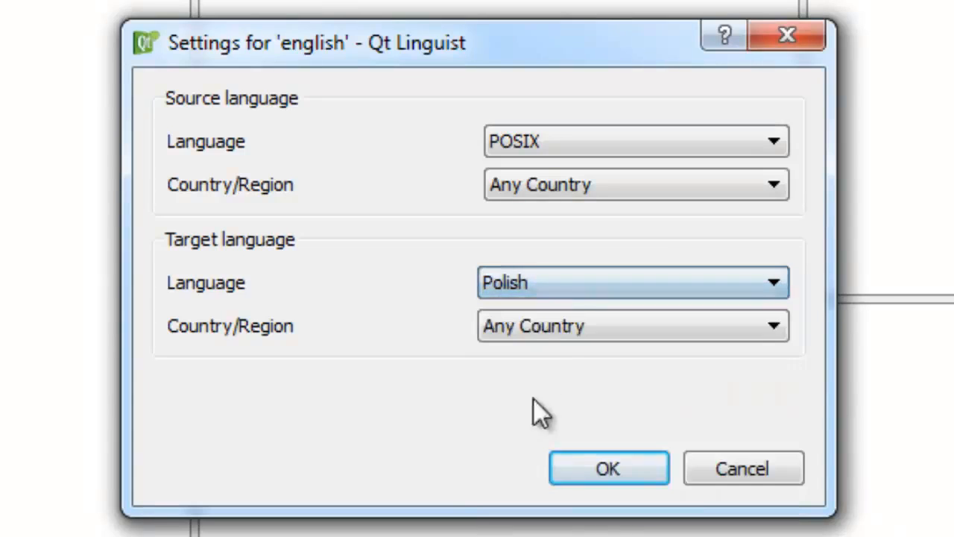
left_click(543, 326)
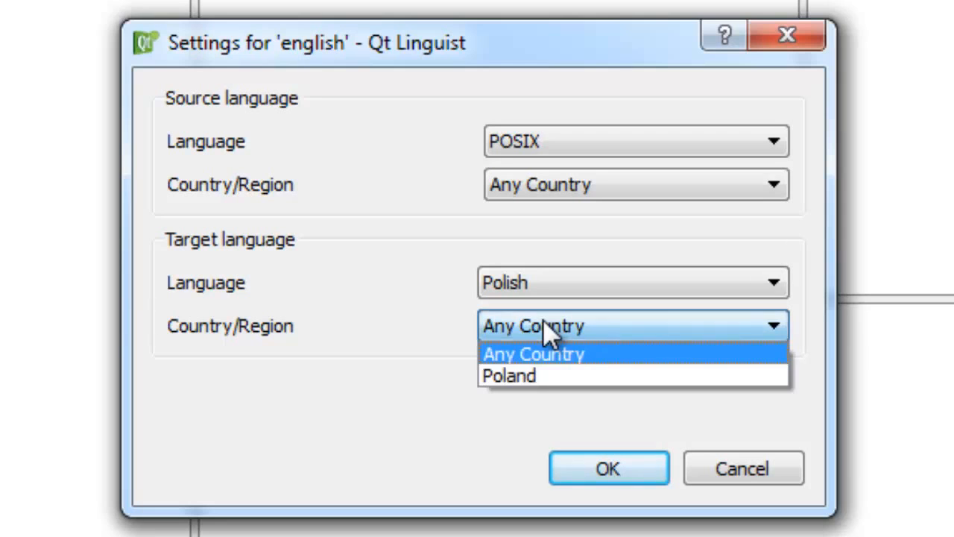
left_click(536, 376)
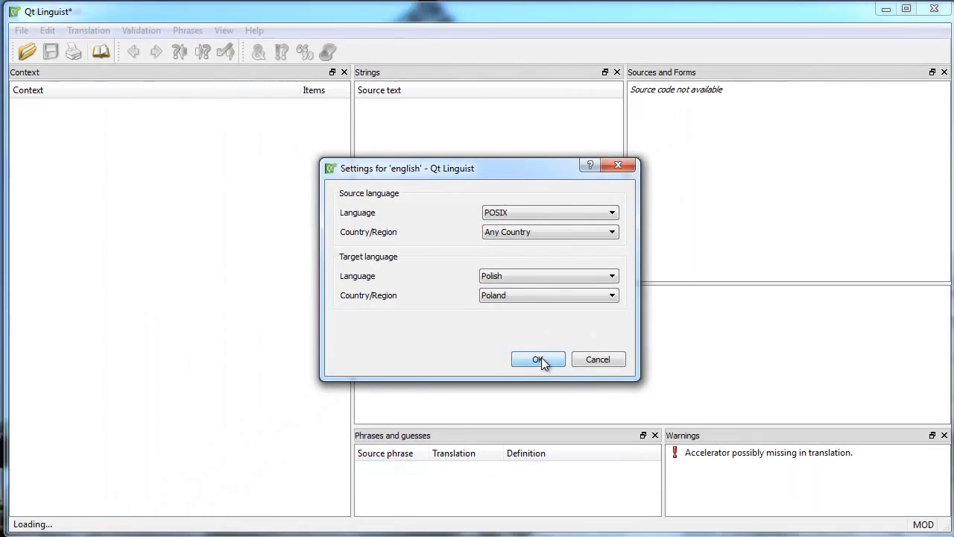
left_click(539, 359)
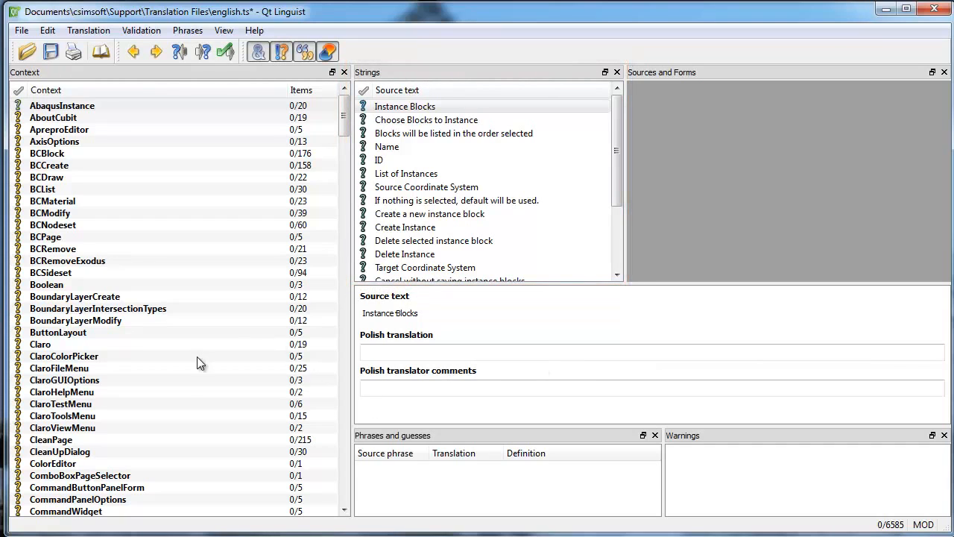
Step: Translate the "&New" string in the ClaroFileMenu context as "Nowy"
left_click(86, 368)
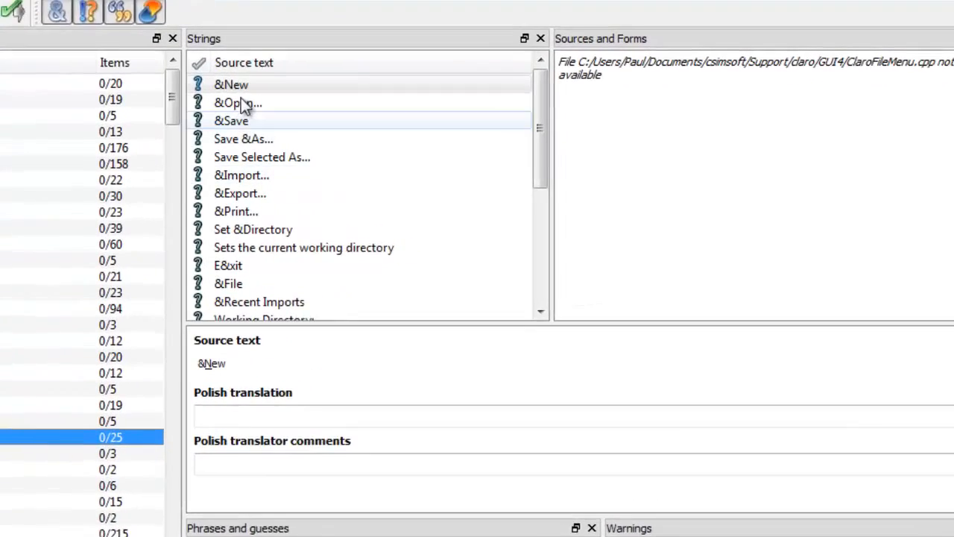
left_click(244, 85)
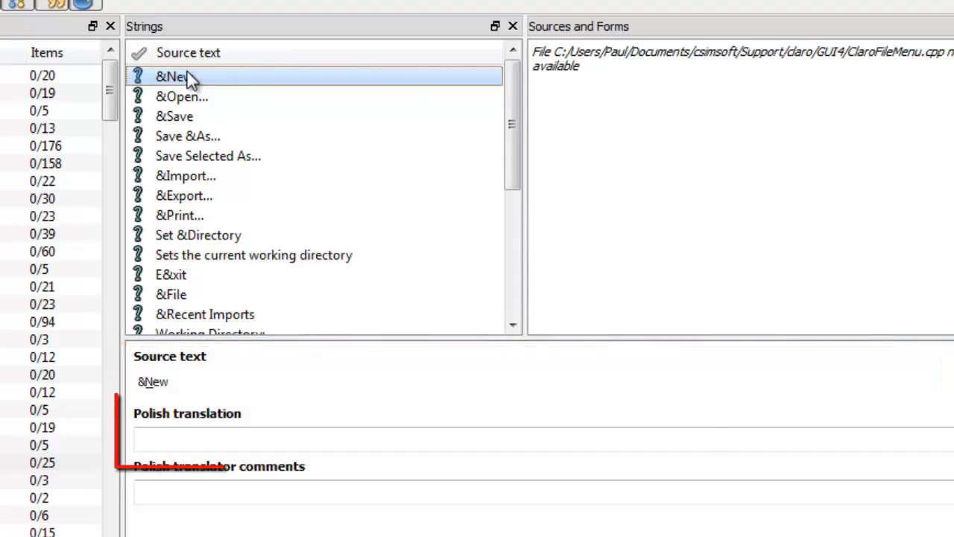
left_click(199, 443)
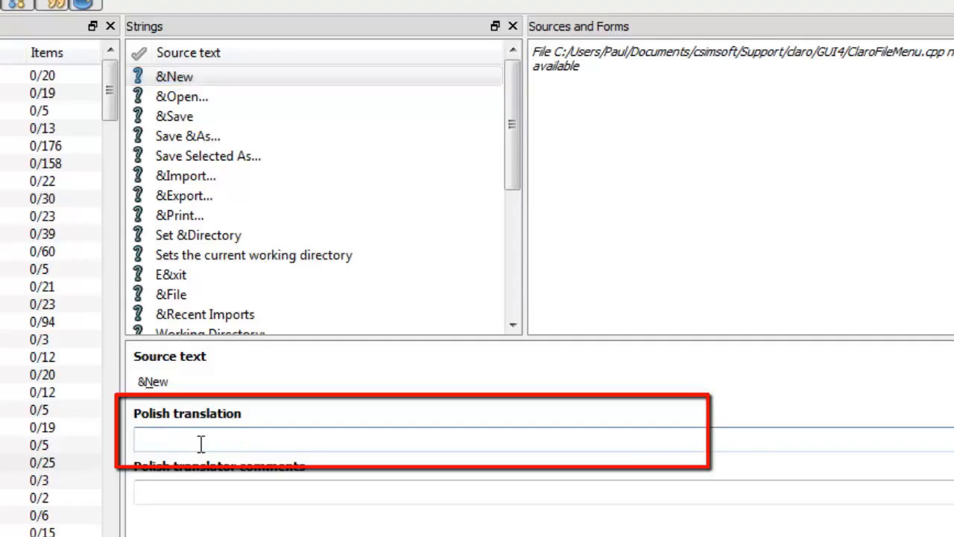
type("Nowy")
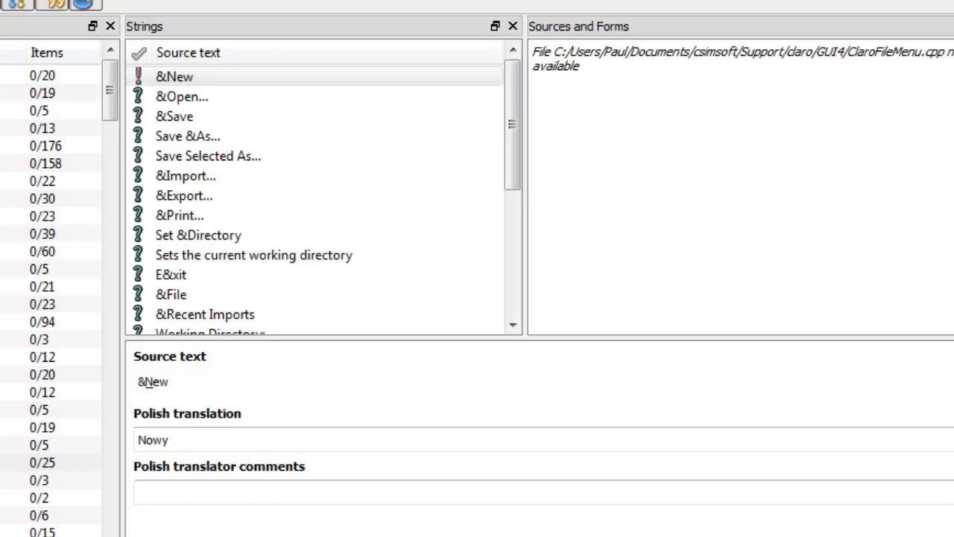
Step: Enter "Otwarte" as the Polish translation of the "&Open..." string
left_click(166, 103)
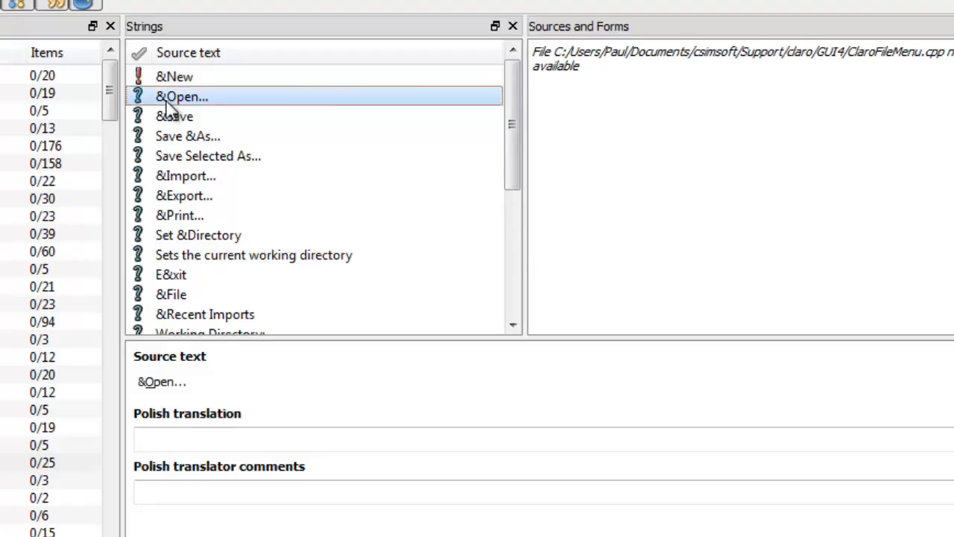
left_click(165, 436)
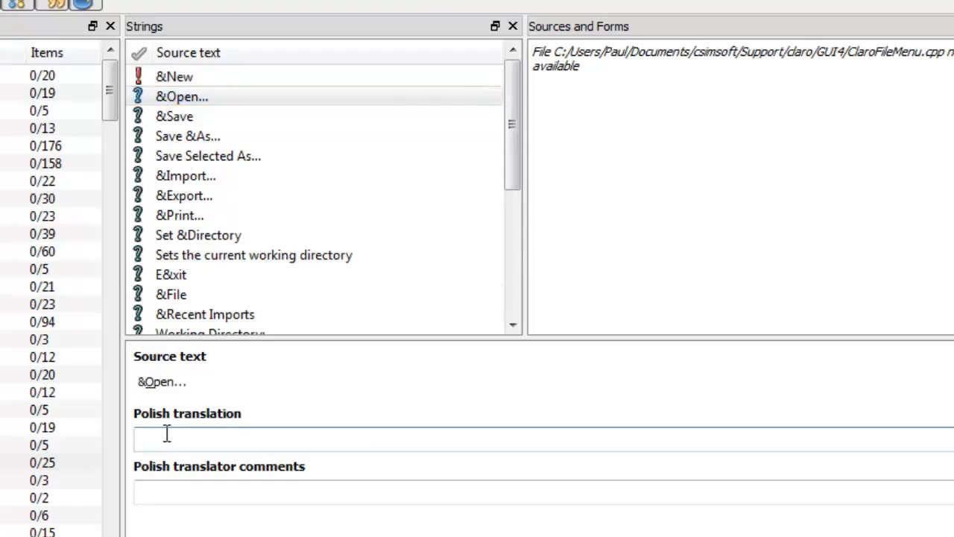
type("Otwarte")
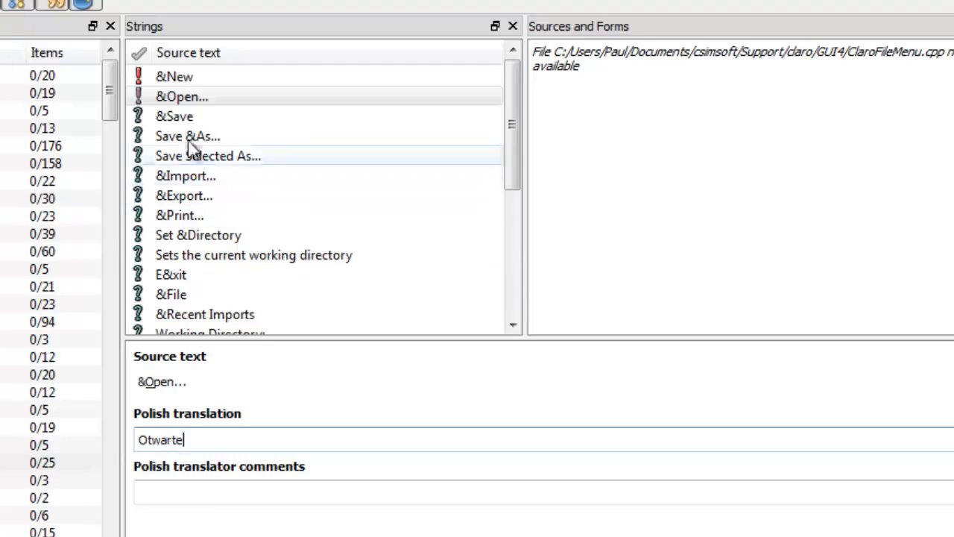
Step: Enter "Oszczędzać", with a capital O, as the Polish translation of the "&Save" string
left_click(179, 116)
left_click(183, 440)
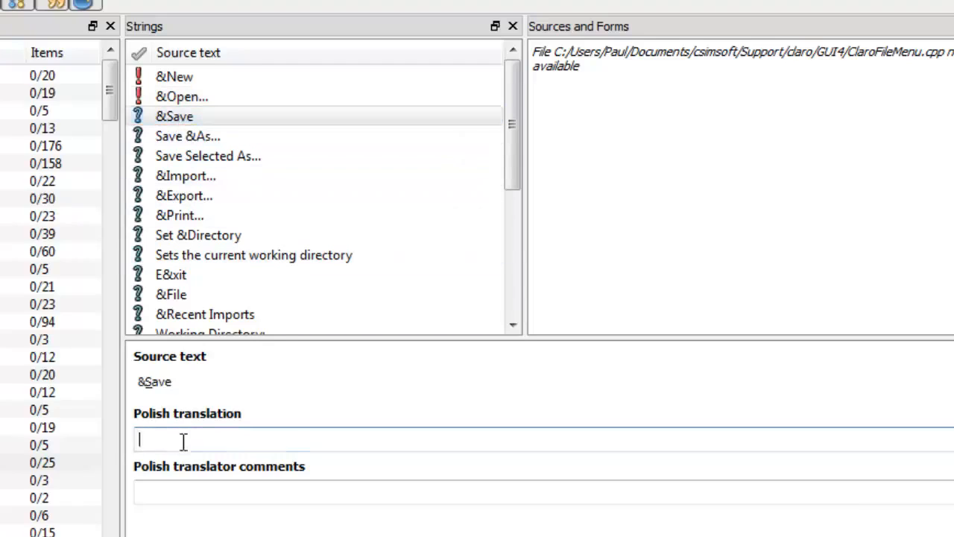
type("oszczędzać")
key("Home")
key("shift+Right")
type("O")
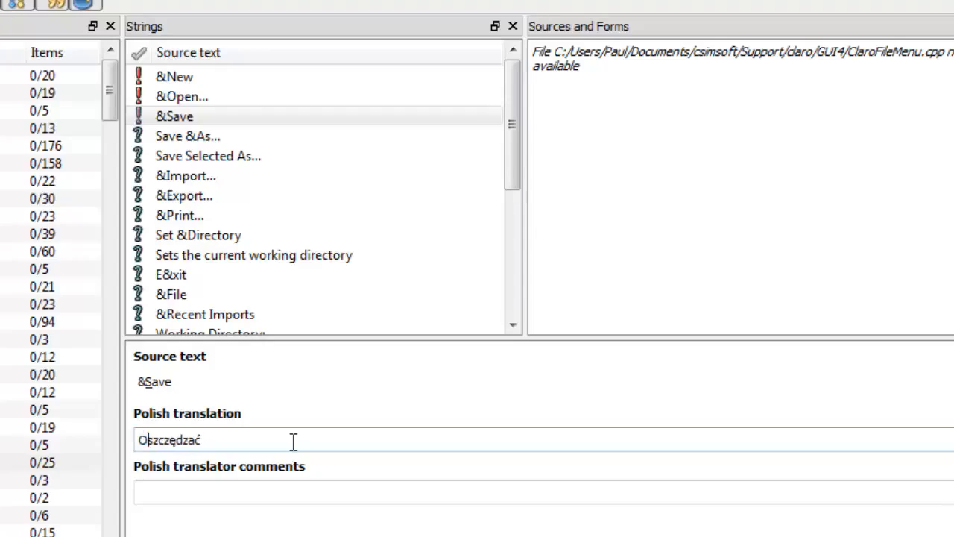
key("alt+Tab")
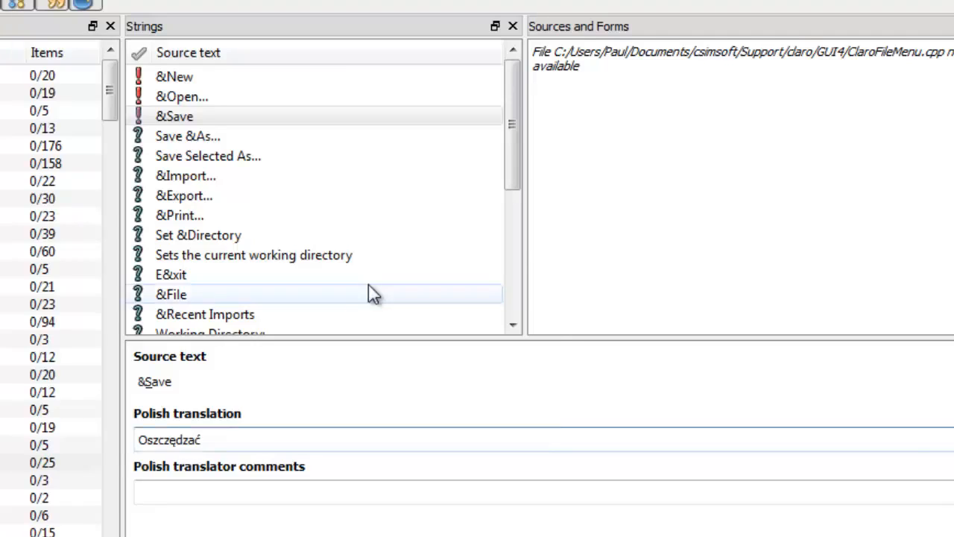
Step: Find the "Delete" source string and enter "Usunąć" as its Polish translation
key("ctrl+f")
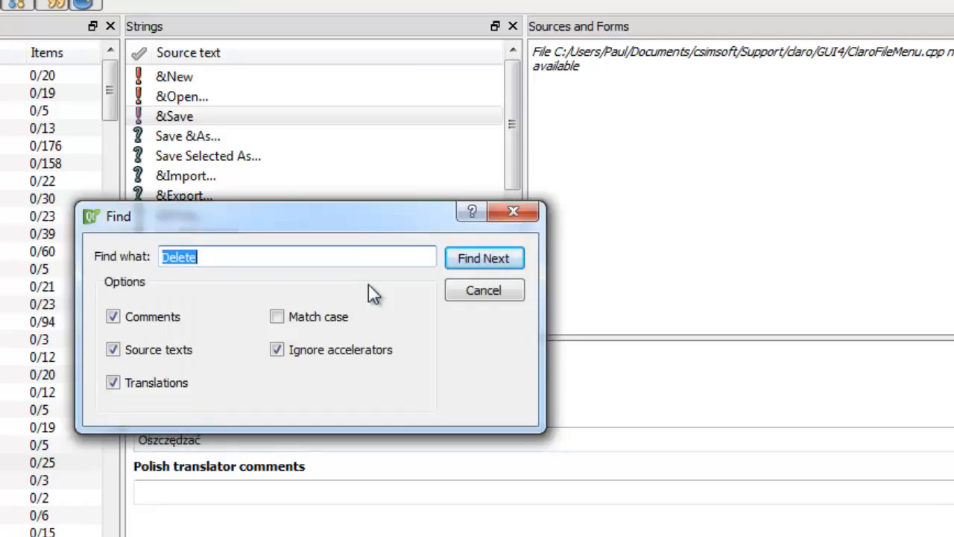
key("Return")
key("Escape")
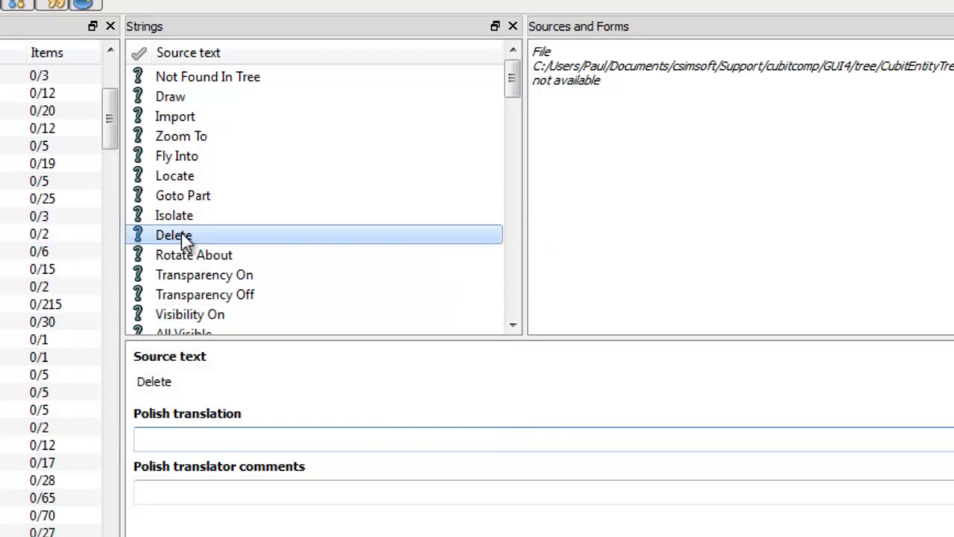
left_click(224, 437)
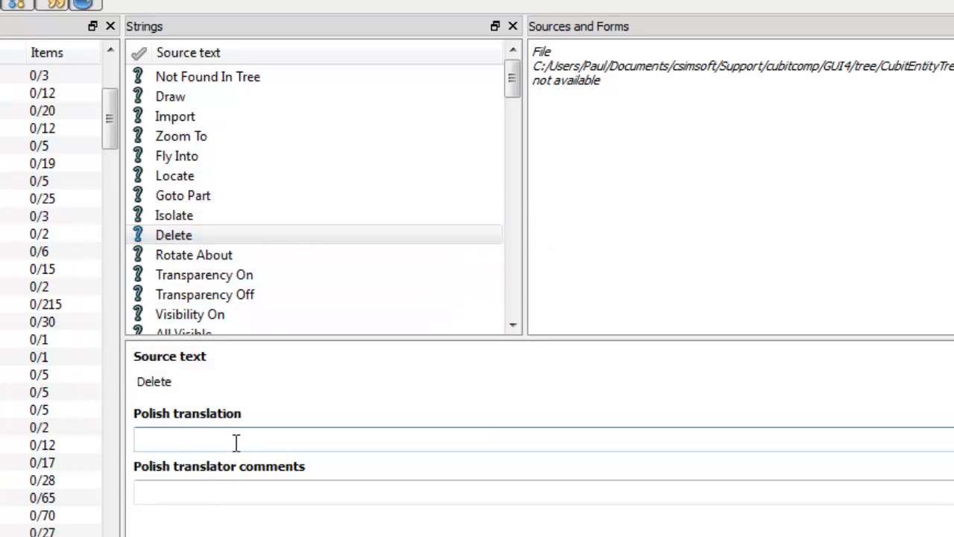
type("usunąć")
type("U")
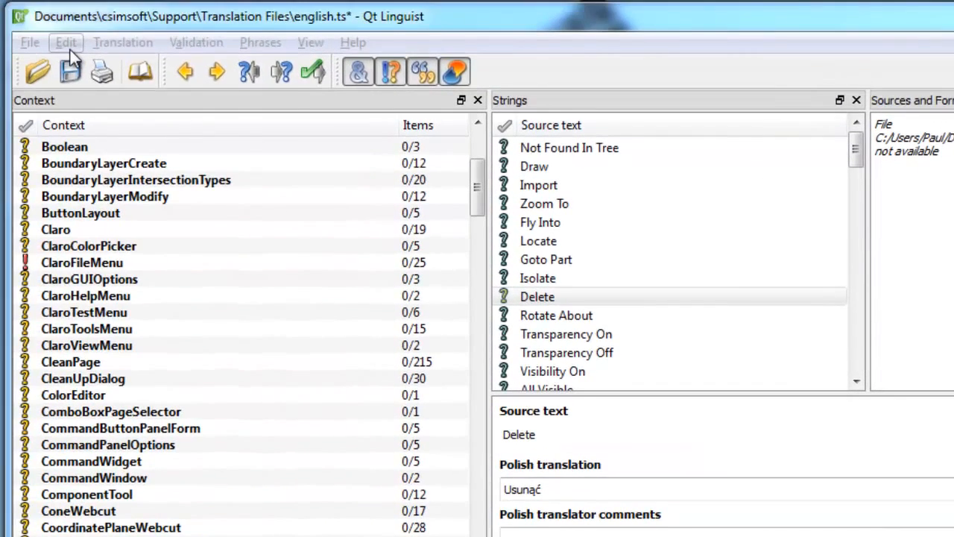
Step: Use Search And Translate to translate every "Mesh" entry as "Oczko", then close the dialog
left_click(67, 41)
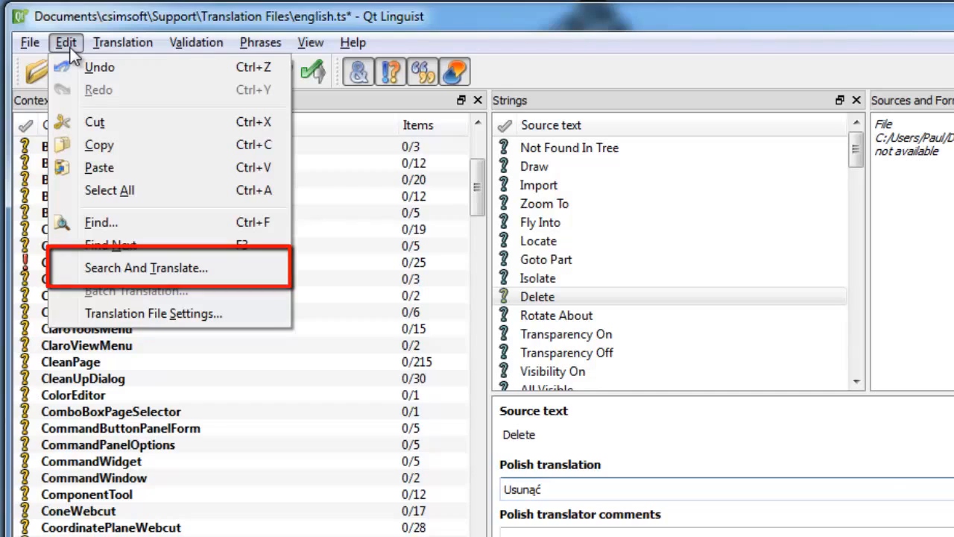
left_click(147, 269)
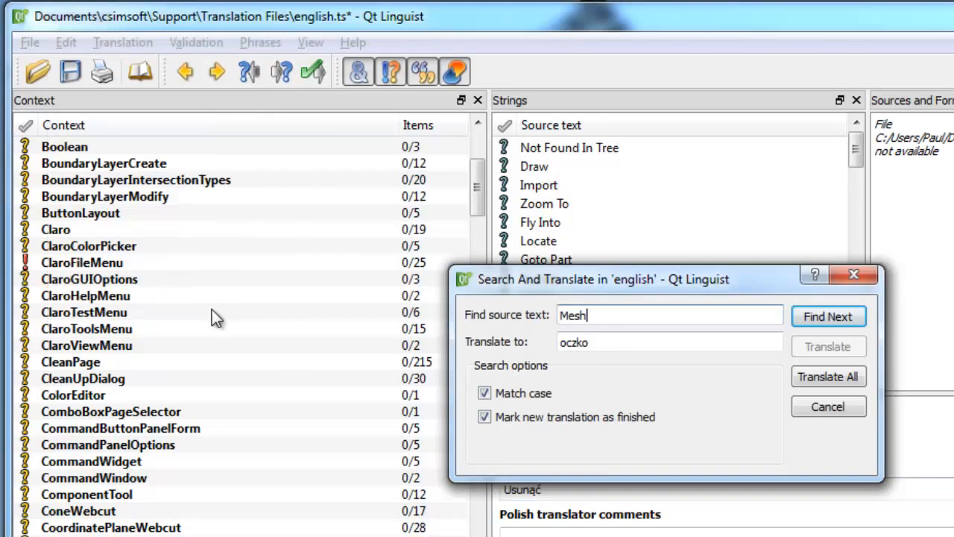
left_click(613, 345)
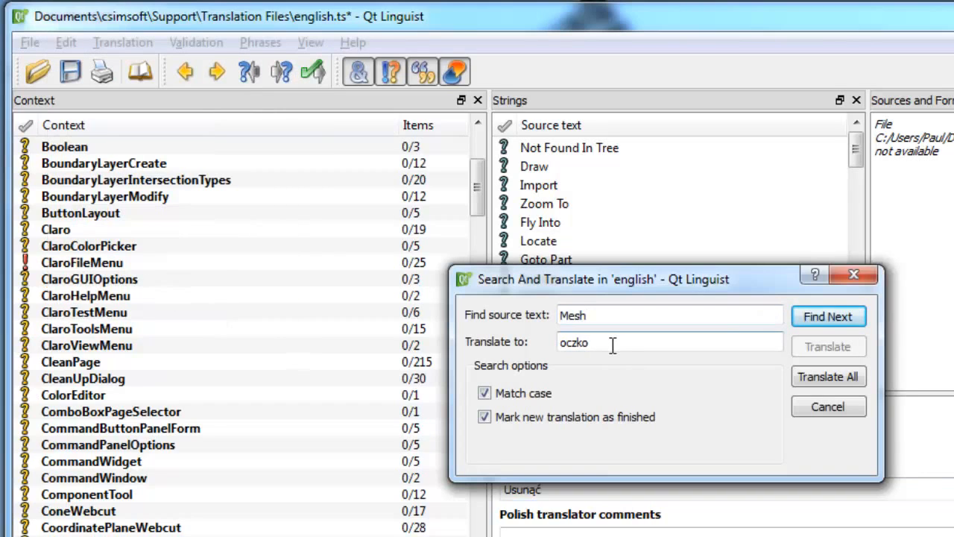
key("shift+Right")
type("O")
left_click(829, 375)
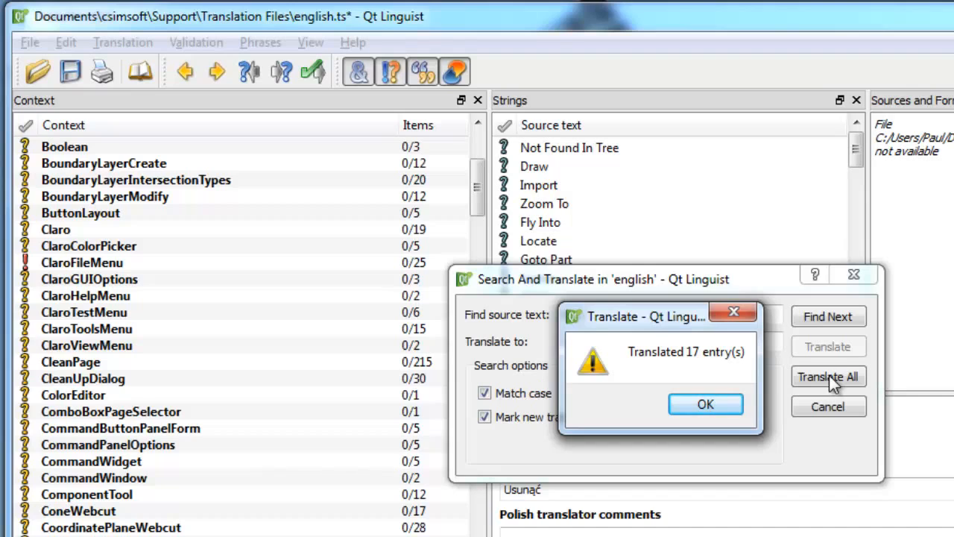
left_click(727, 407)
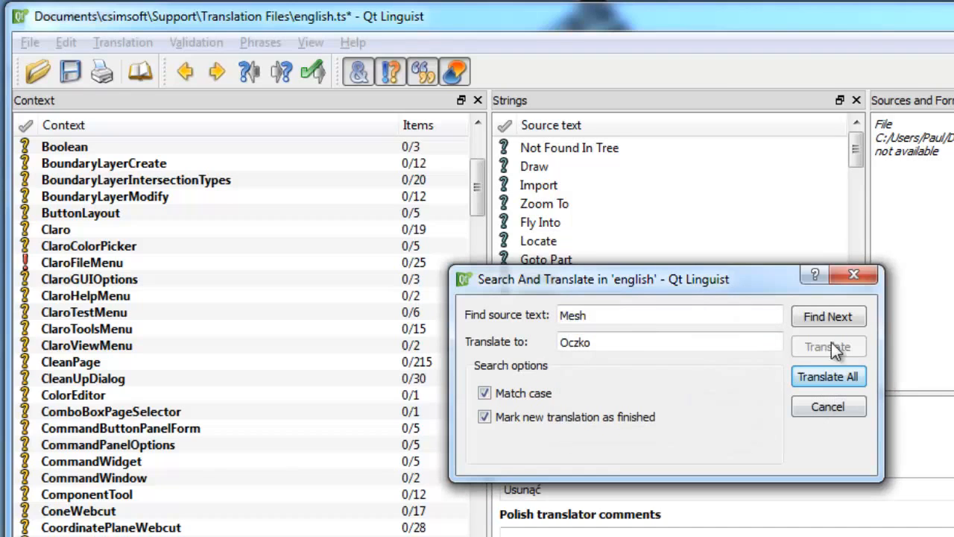
left_click(854, 275)
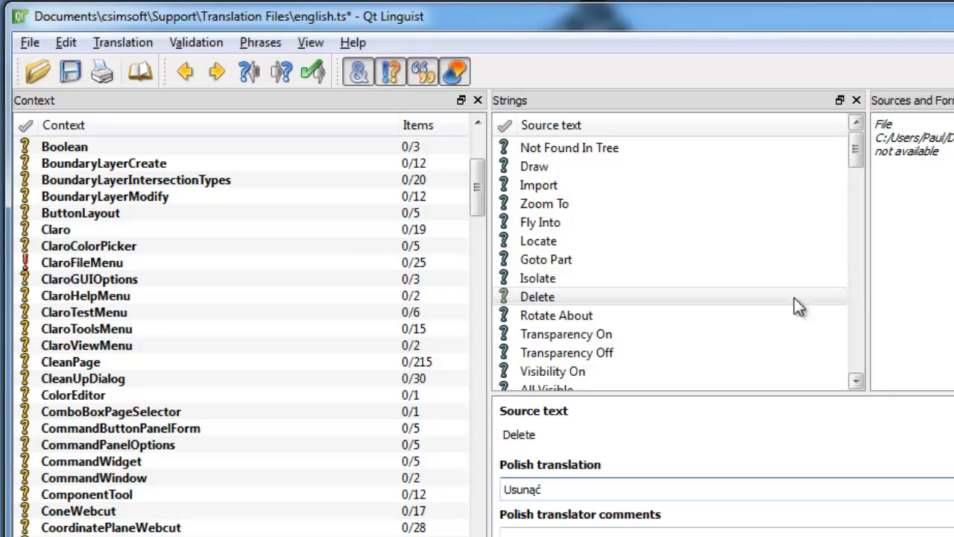
Step: Save a copy of the translation file as polish.ts in the "Qt translation sources (latest format)" type
left_click(30, 42)
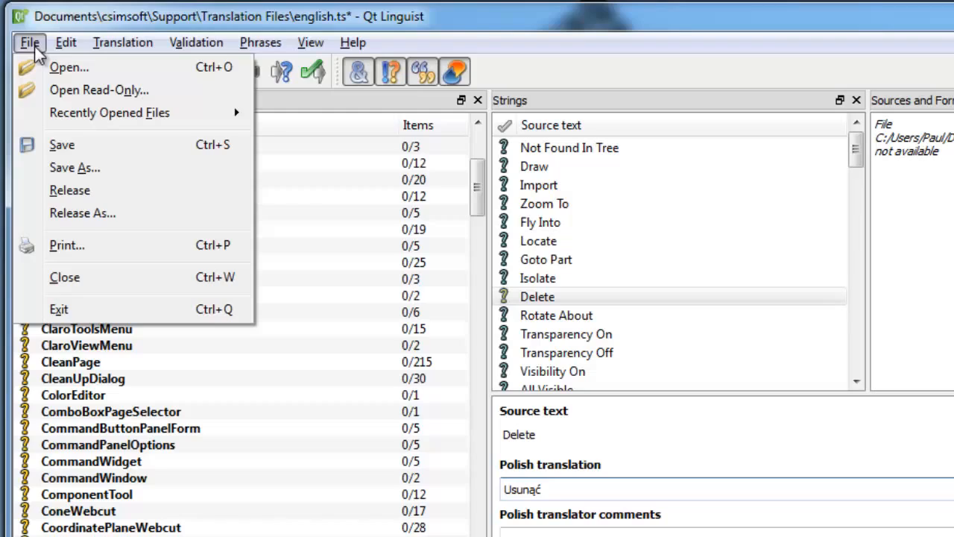
left_click(74, 169)
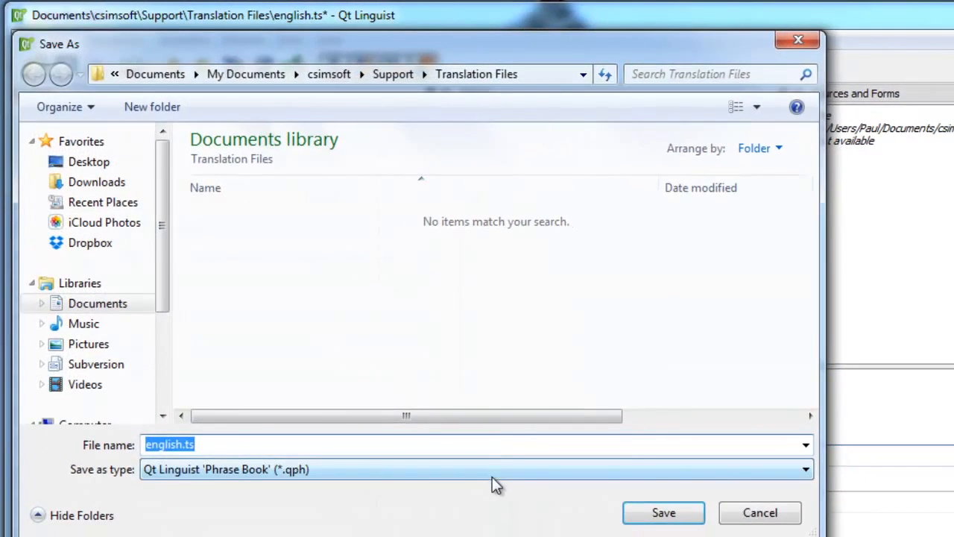
left_click(491, 470)
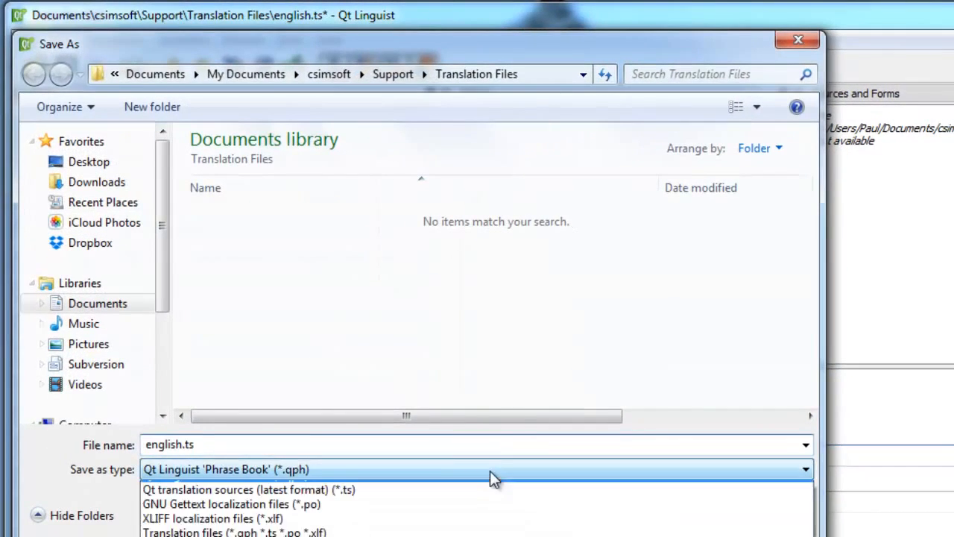
left_click(473, 502)
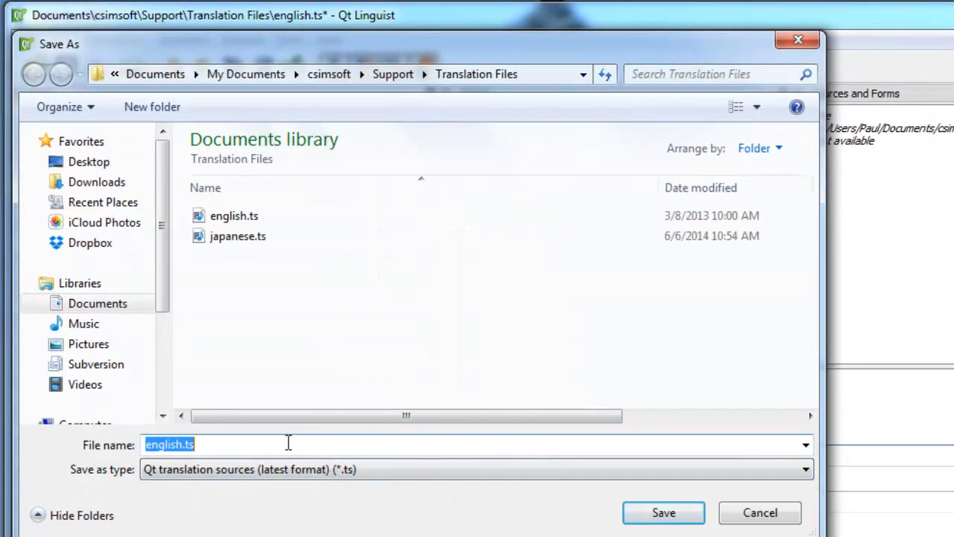
left_click(289, 444)
key("Left")
key("Left")
key("Left")
key("shift+Home")
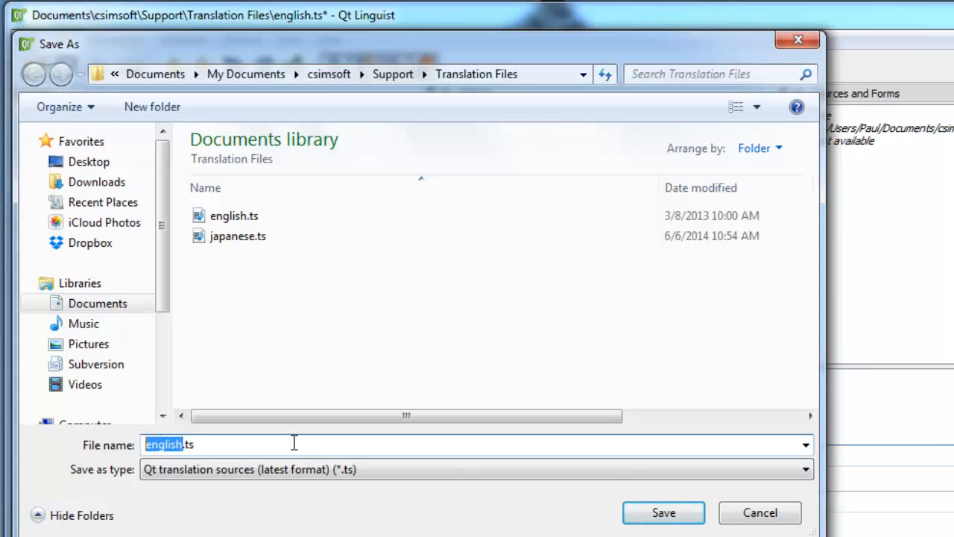
type("polish")
key("Return")
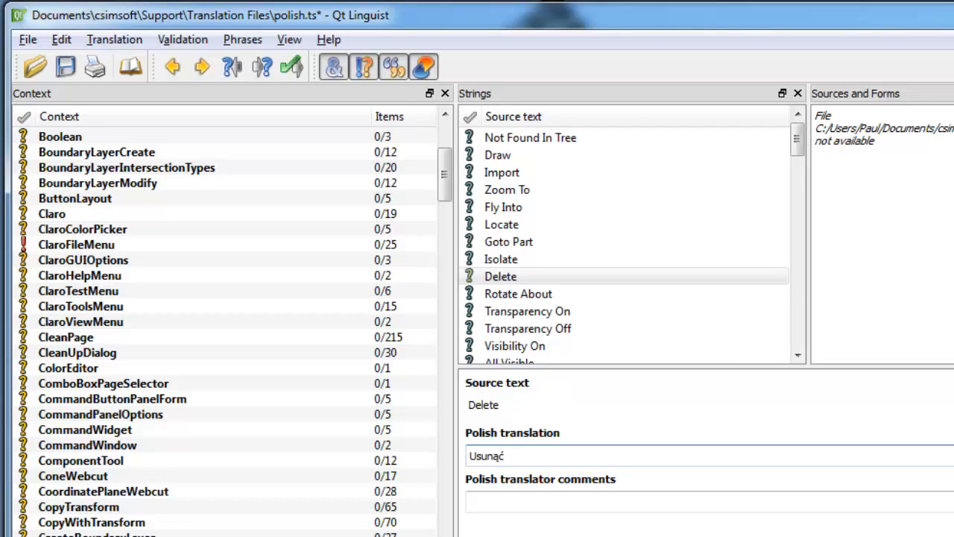
Step: Release the Polish translation as a Qt message file named cubit_pl_pl.qm in the Translation Files folder
left_click(28, 39)
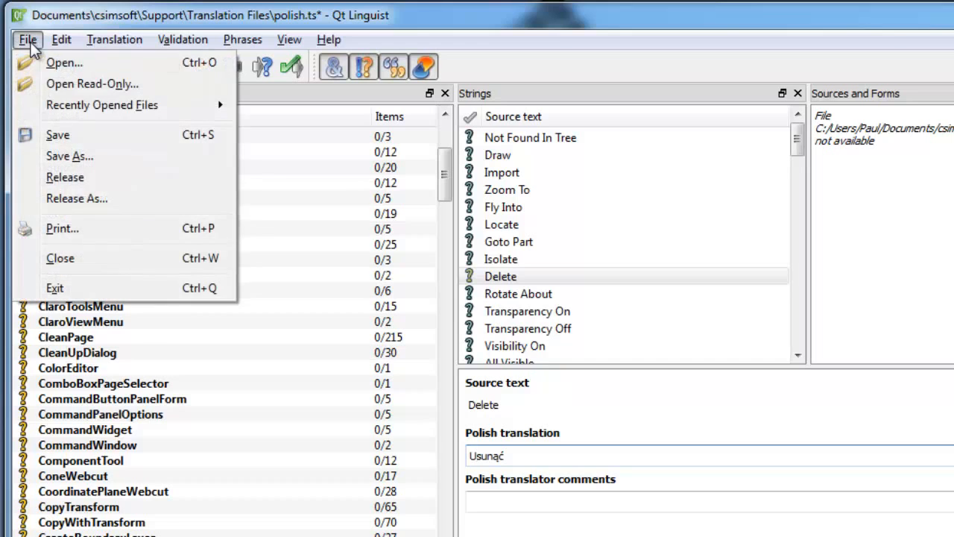
left_click(75, 197)
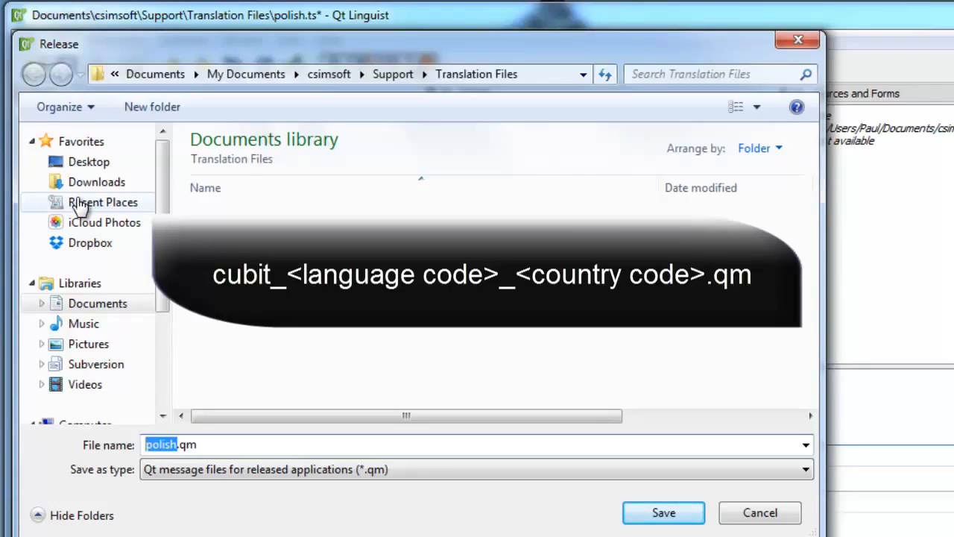
type("cubit_")
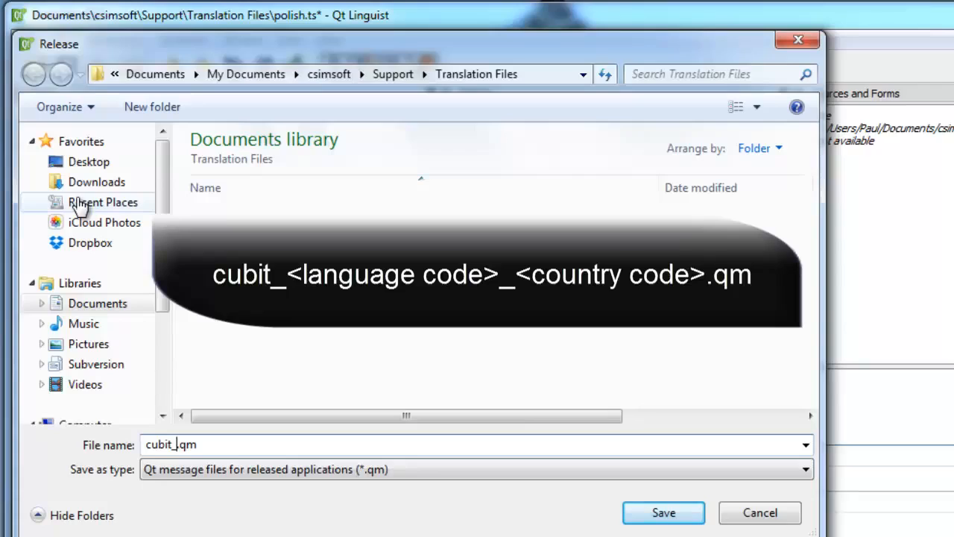
type("pl_")
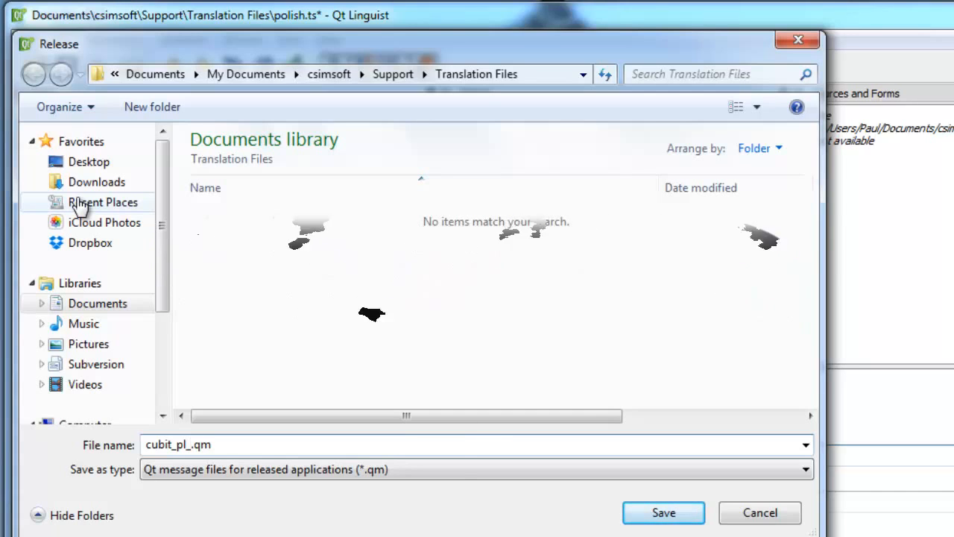
type("pl")
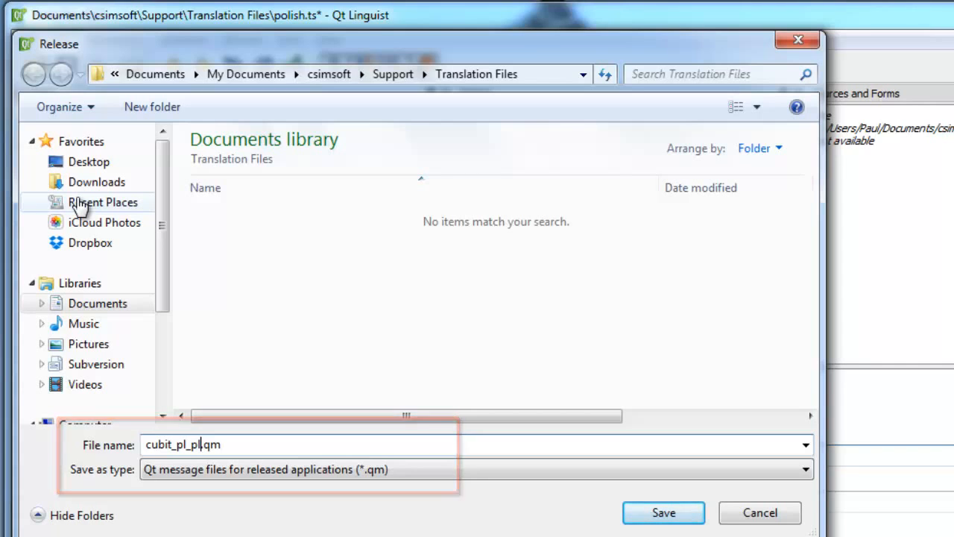
key("Return")
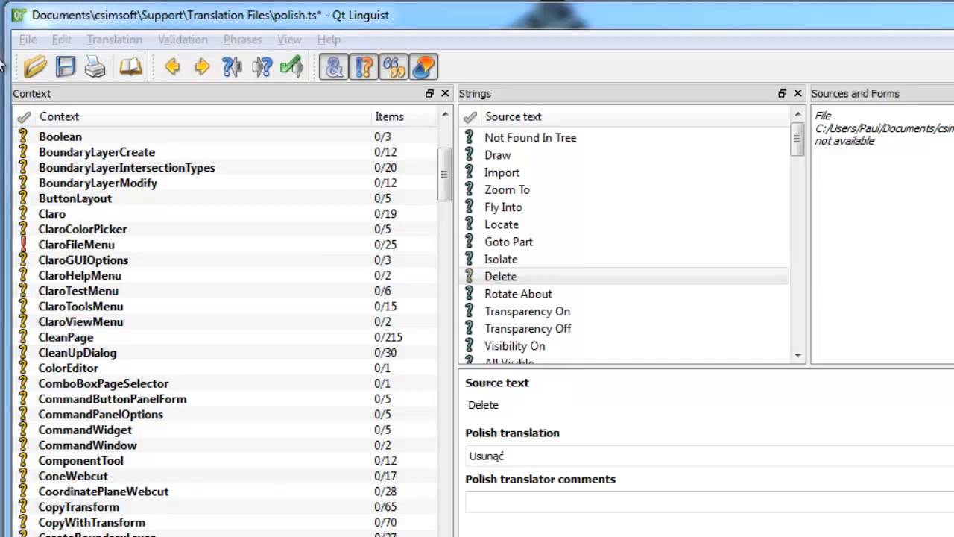
Step: Release the translation a second time as cubit_en_us.qm for testing Polish on a US system
left_click(27, 40)
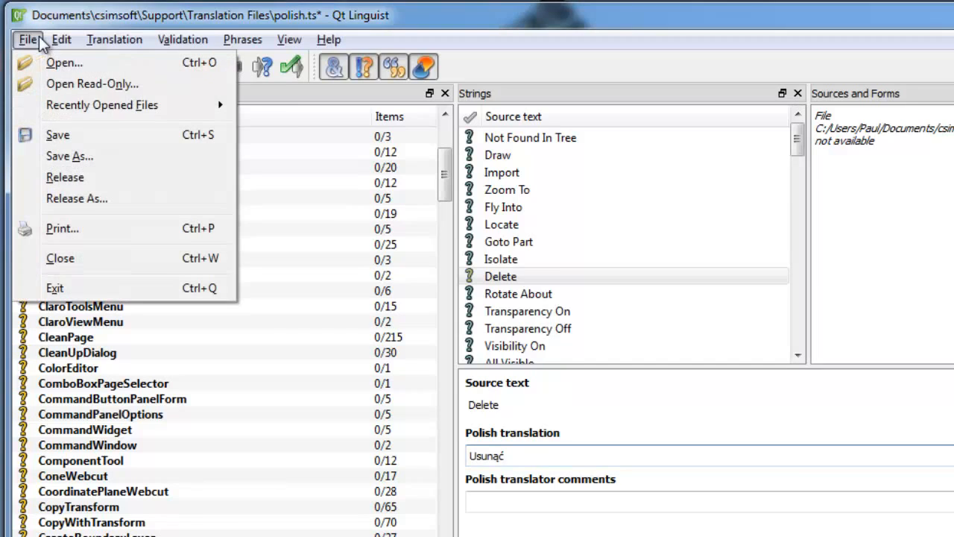
left_click(90, 199)
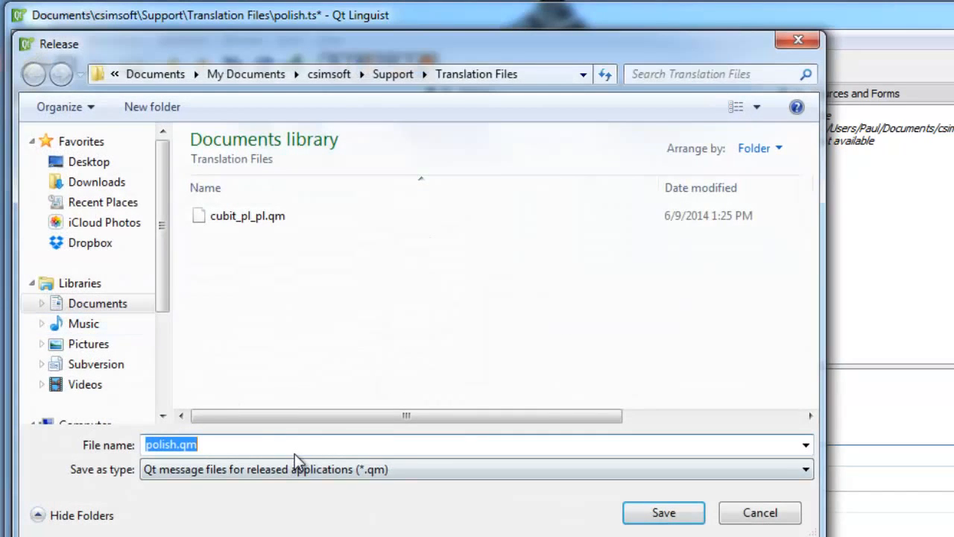
key("Home")
key("shift+Right")
key("shift+Right")
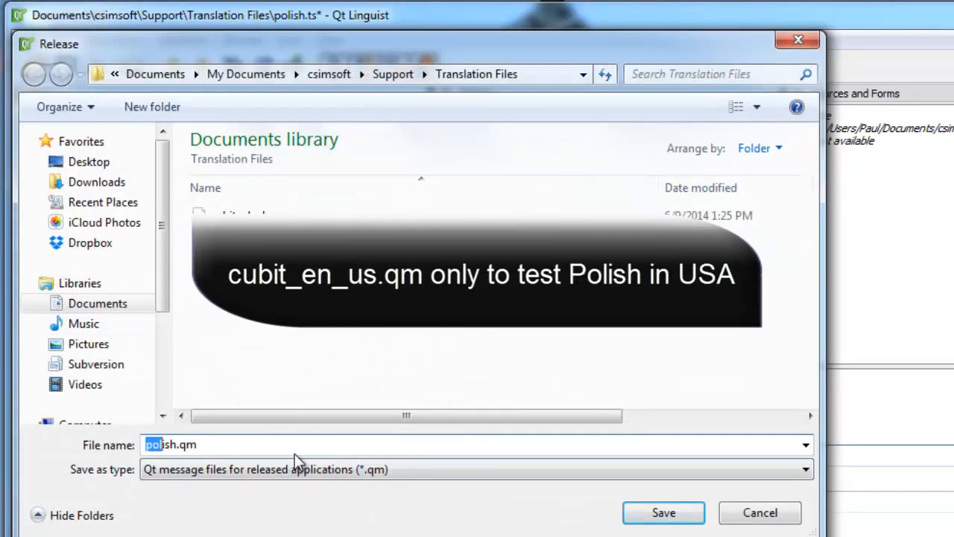
key("shift+Right")
key("shift+Right")
key("shift+Right")
key("shift+Right")
type("cubit_en")
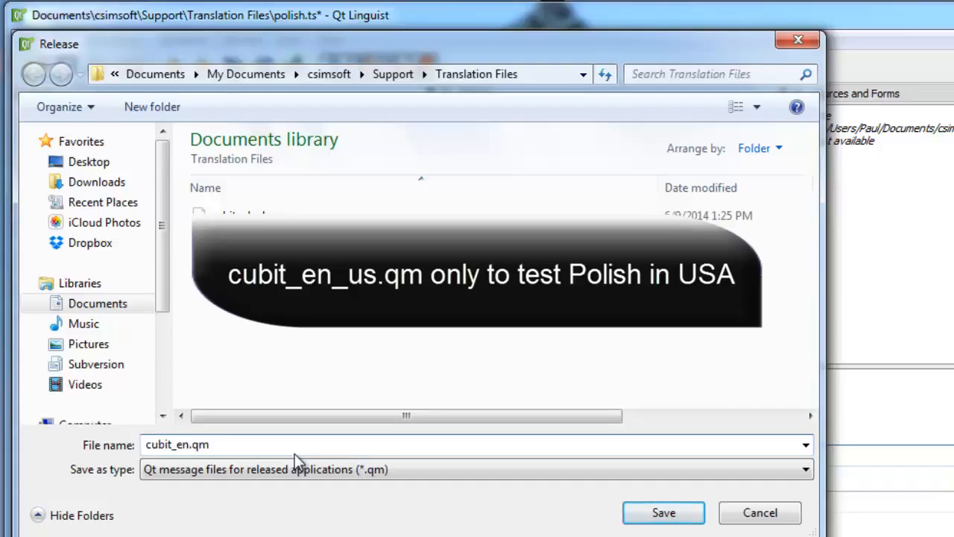
type("_us")
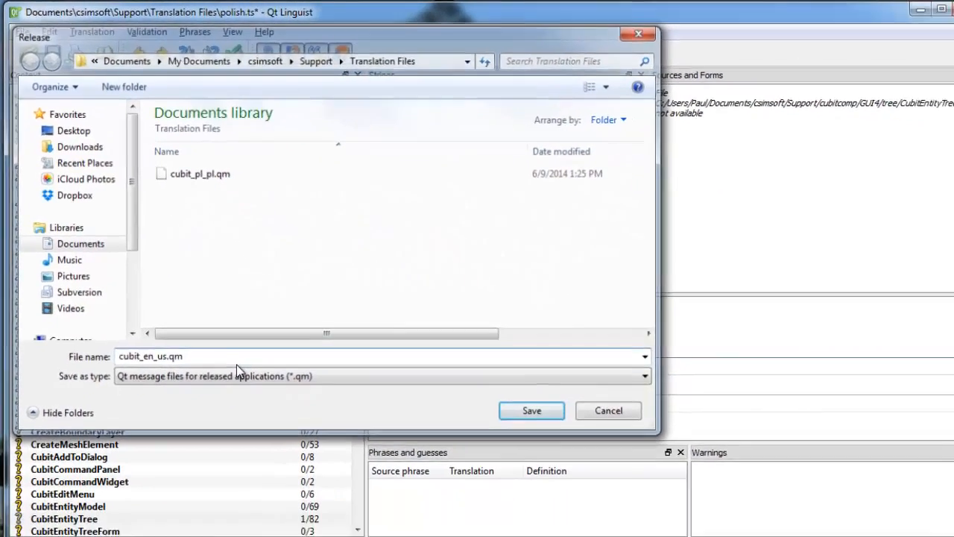
key("Return")
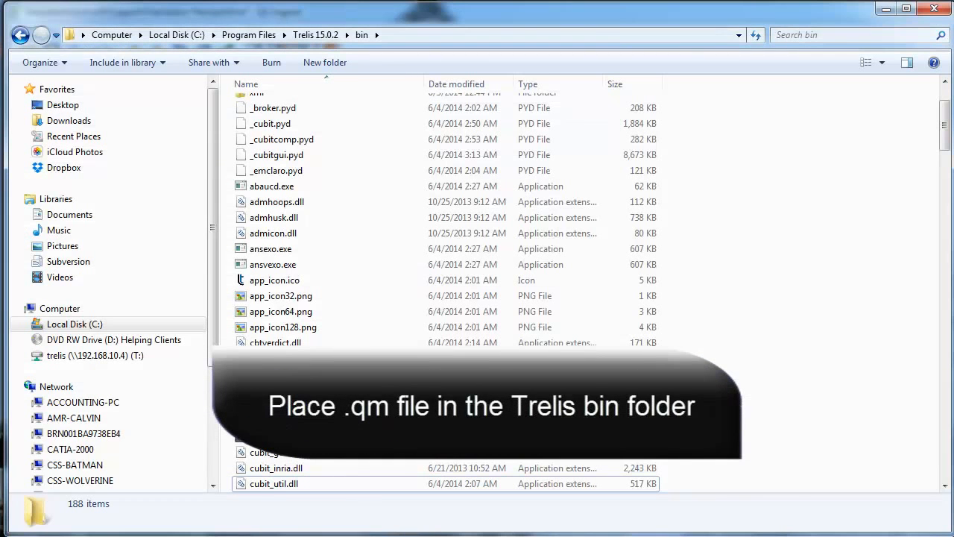
Step: In Windows Explorer, place cubit_en_us.qm from the Translation Files folder into the Trelis 15.0.2 bin folder
key("alt+Tab")
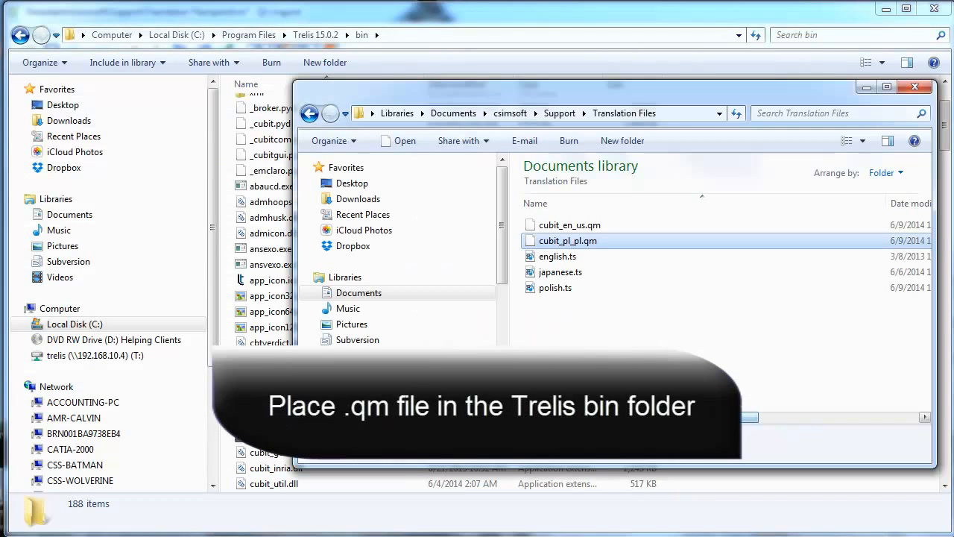
left_click(575, 230)
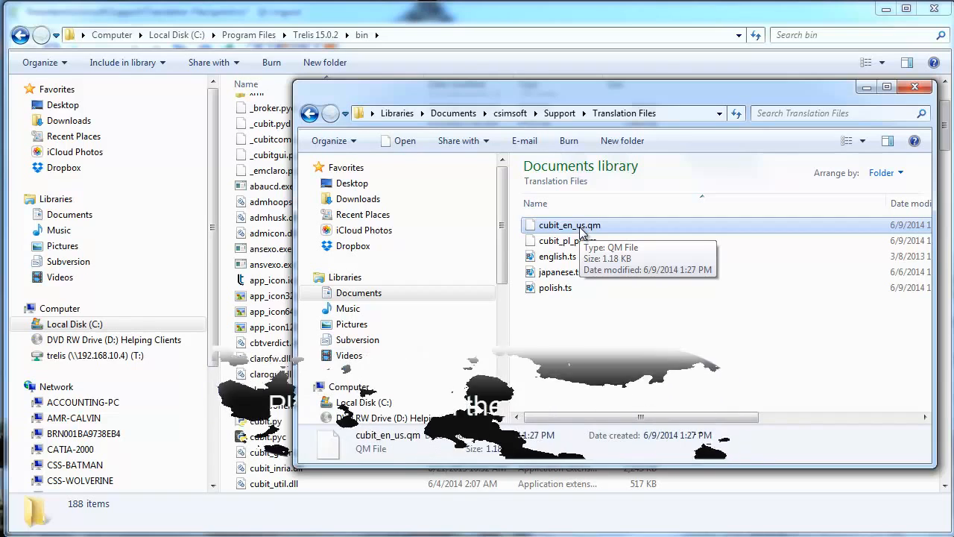
left_click_drag(580, 232, 270, 292)
left_click(314, 316)
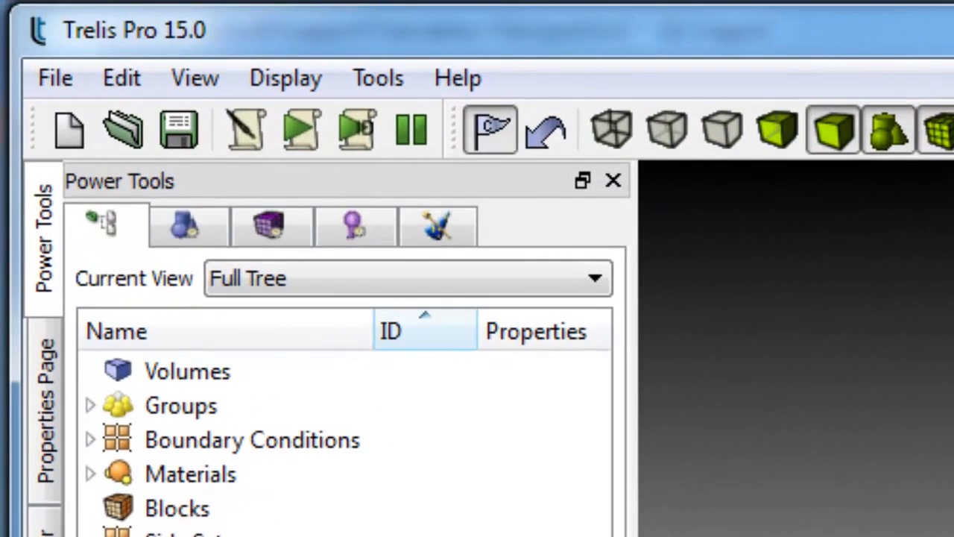
Step: Switch to Trelis and examine the File commands for the Polish translations
left_click(51, 84)
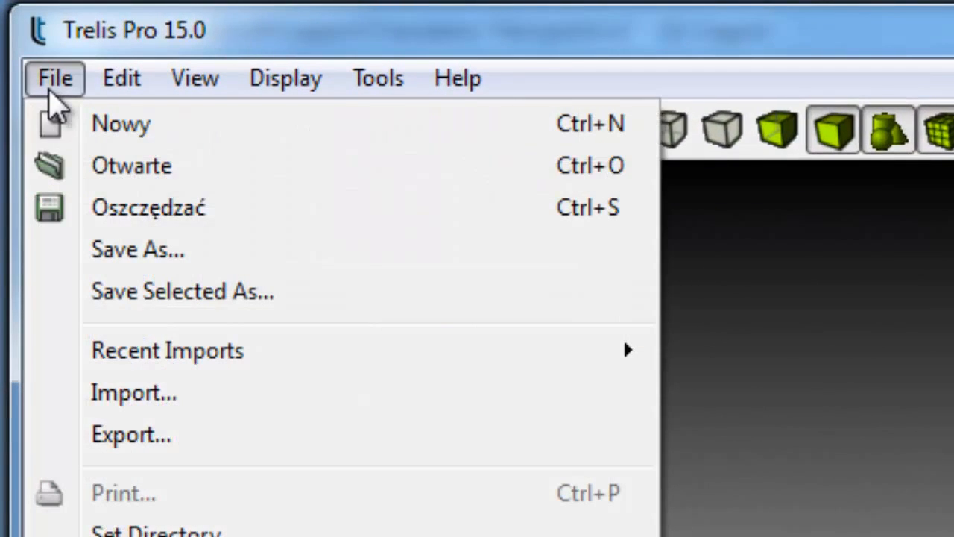